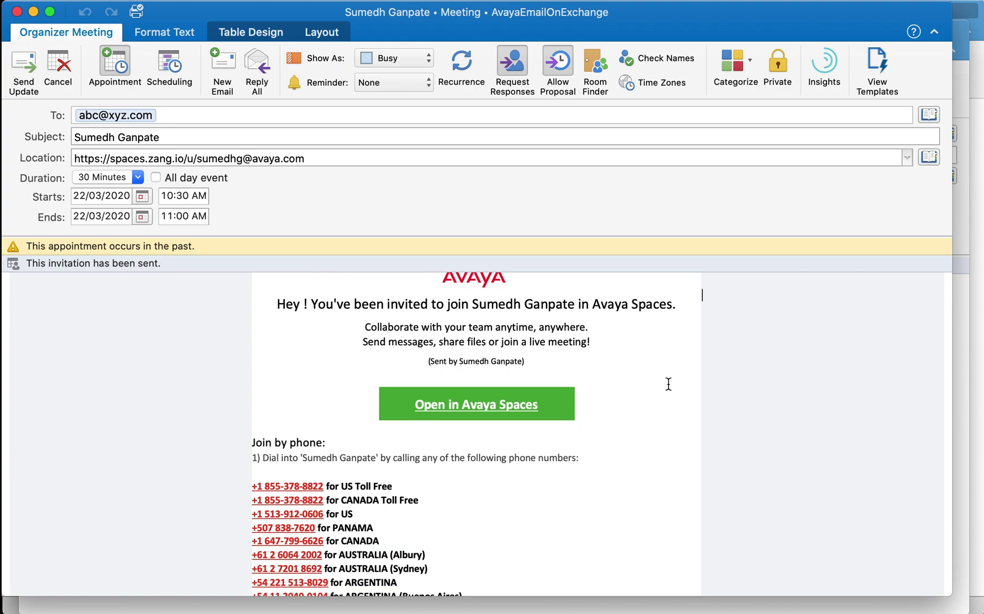
Leave the sent Avaya Spaces meeting window using Super+N, back to the empty Inbox.
key("super+n")
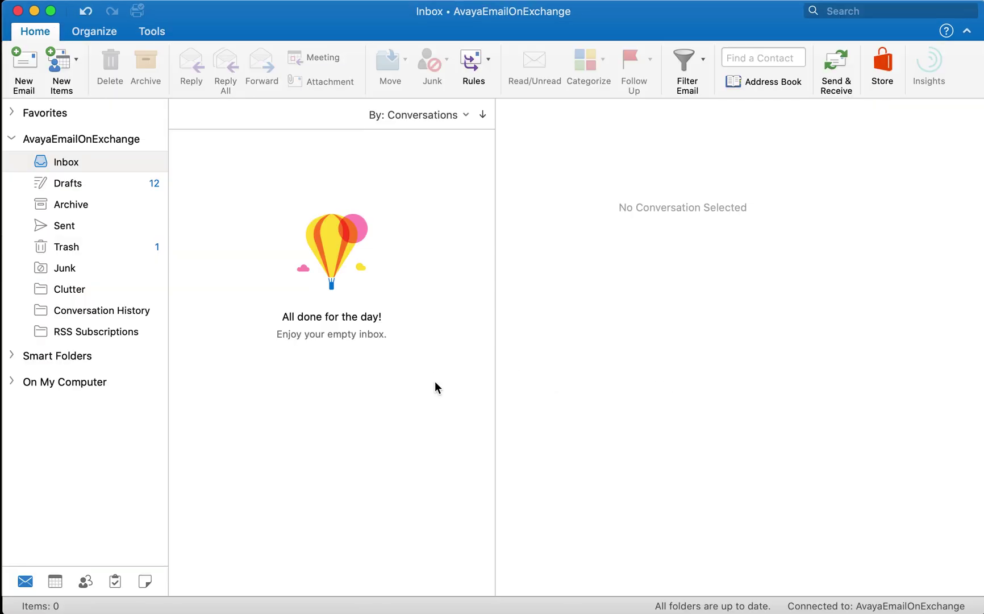
Select the Inbox folder and bring up the Office Add-ins Store from the Home ribbon.
left_click(46, 164)
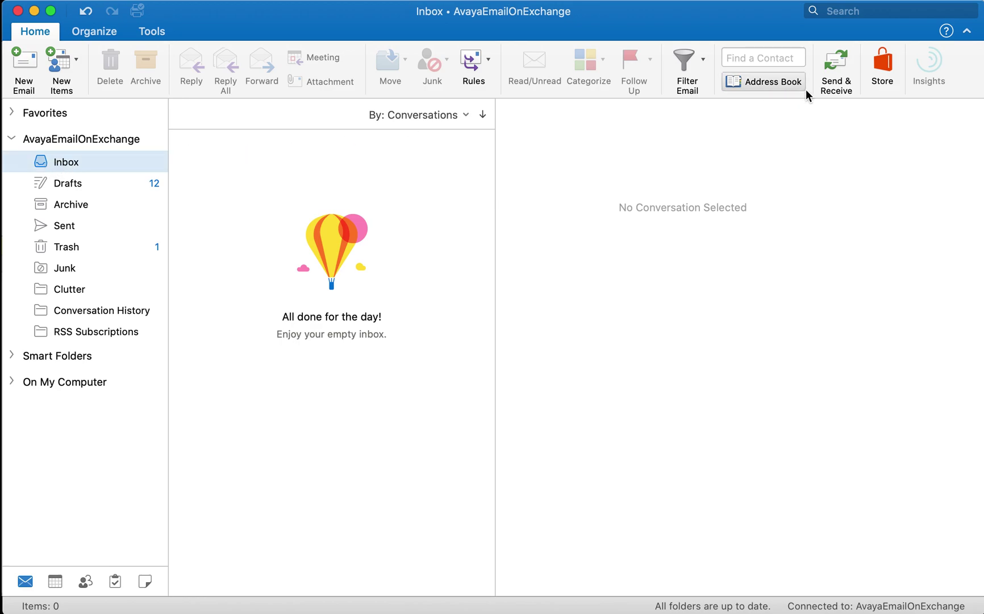
left_click(894, 79)
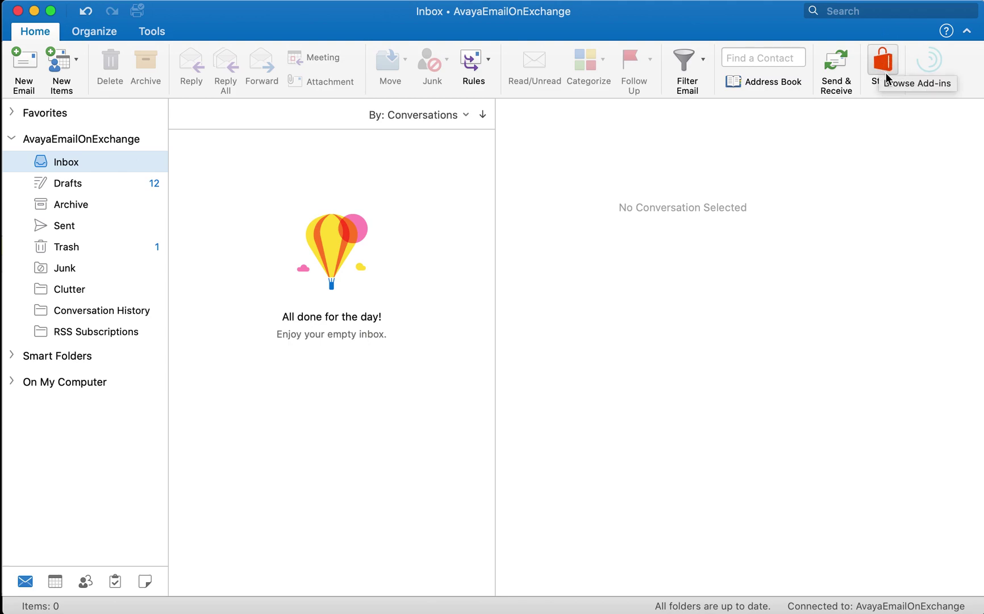
left_click(885, 64)
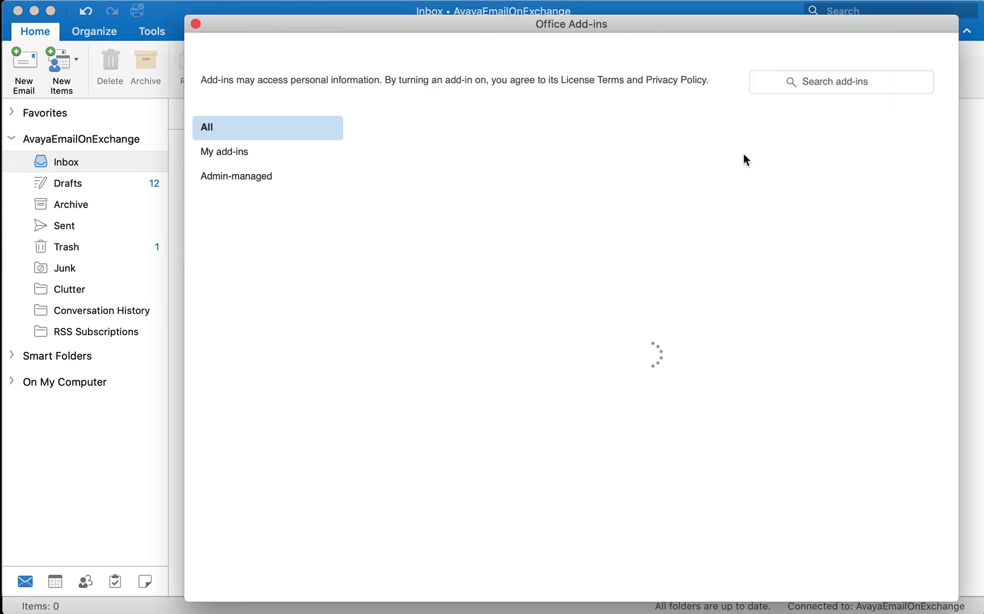
Search add-ins for 'avaya mee', add Avaya Meeting Scheduler, then close the Add-ins window.
left_click(827, 84)
type("avaya")
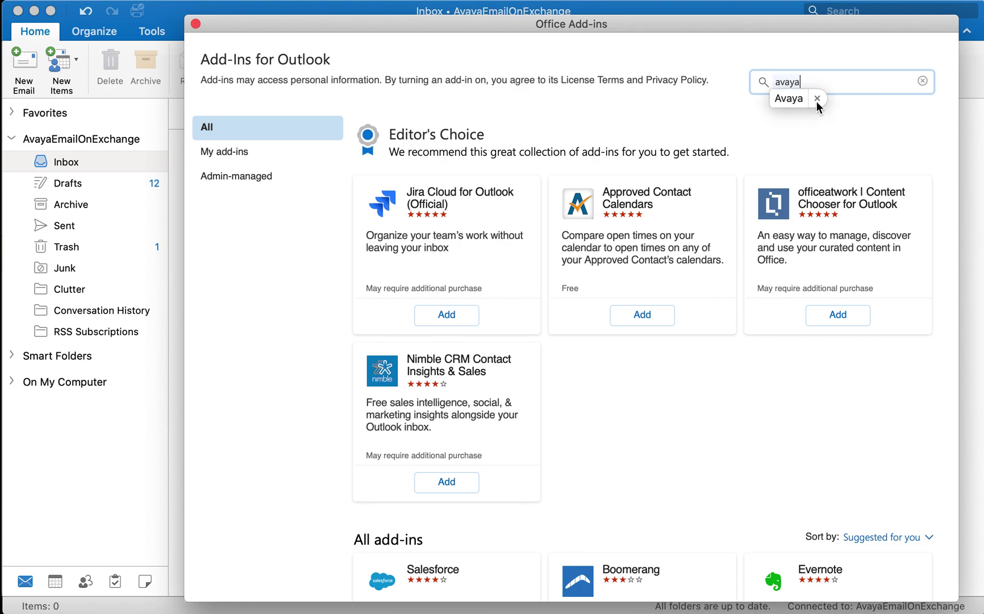
type(" mee")
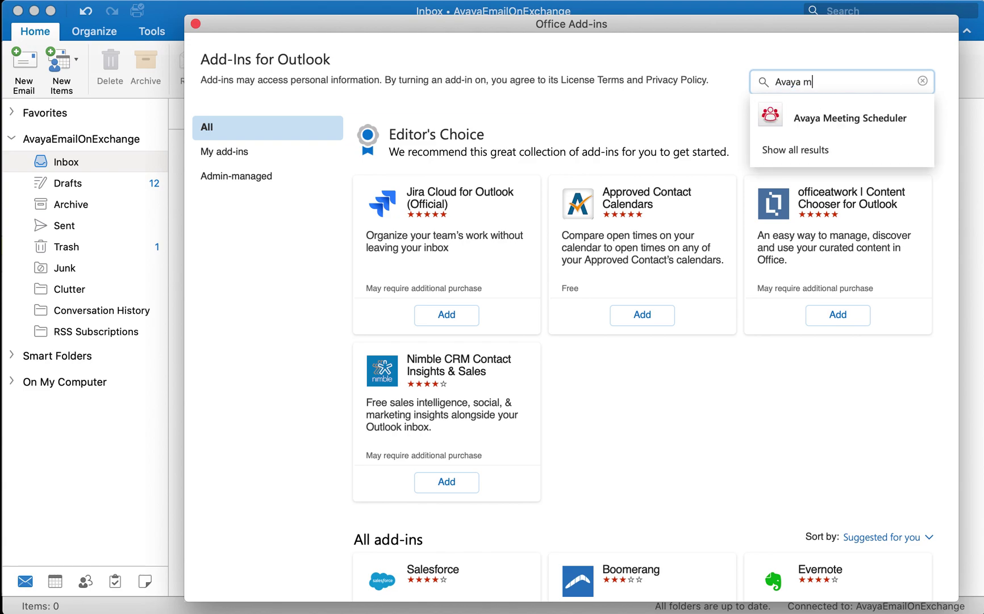
left_click(842, 122)
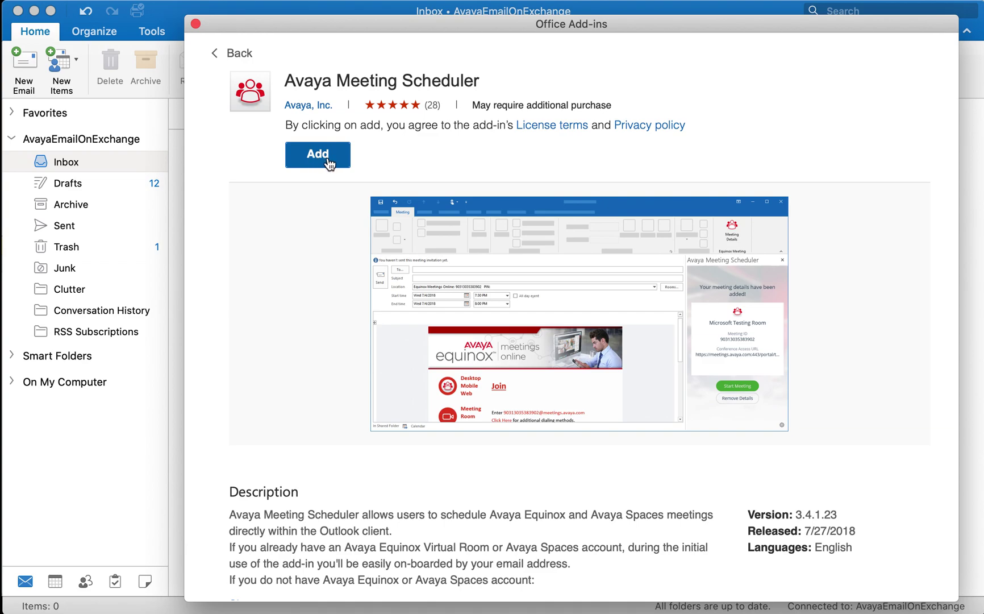
left_click(329, 162)
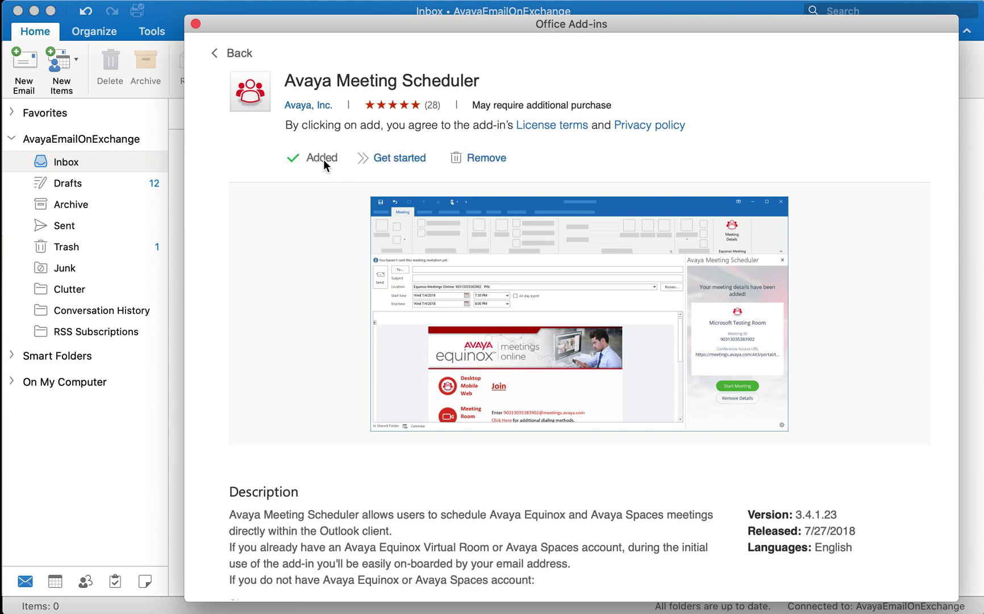
left_click(195, 25)
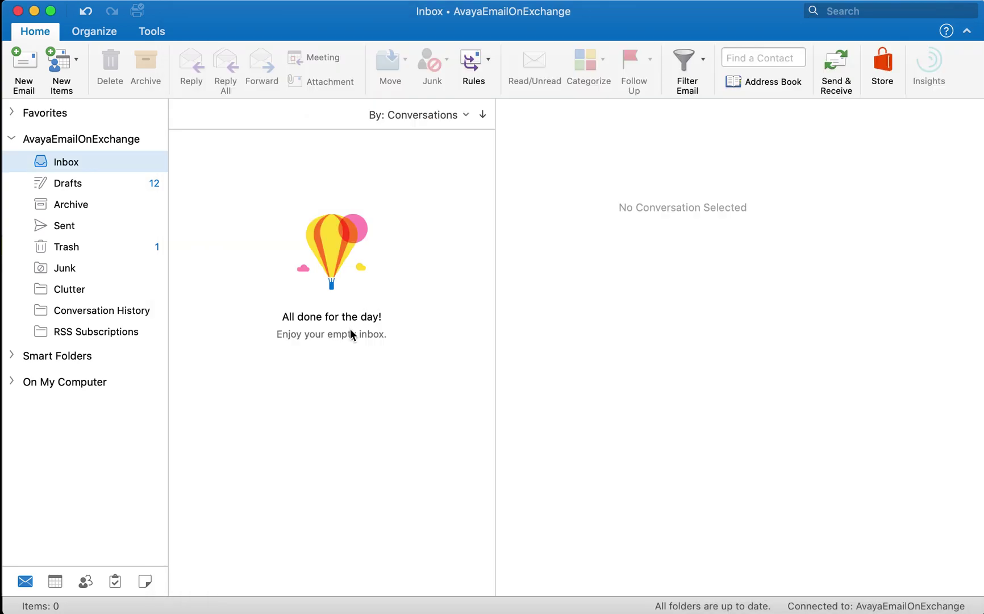
Create a new meeting, open Meeting Details, and submit the email in the scheduler pane.
key("super+shift+a")
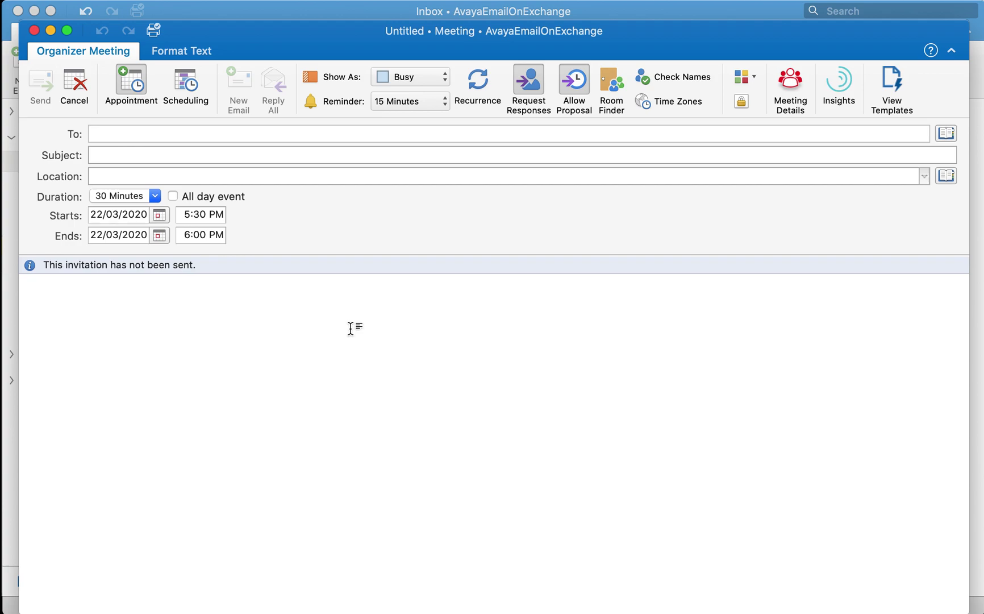
left_click(368, 342)
left_click(787, 85)
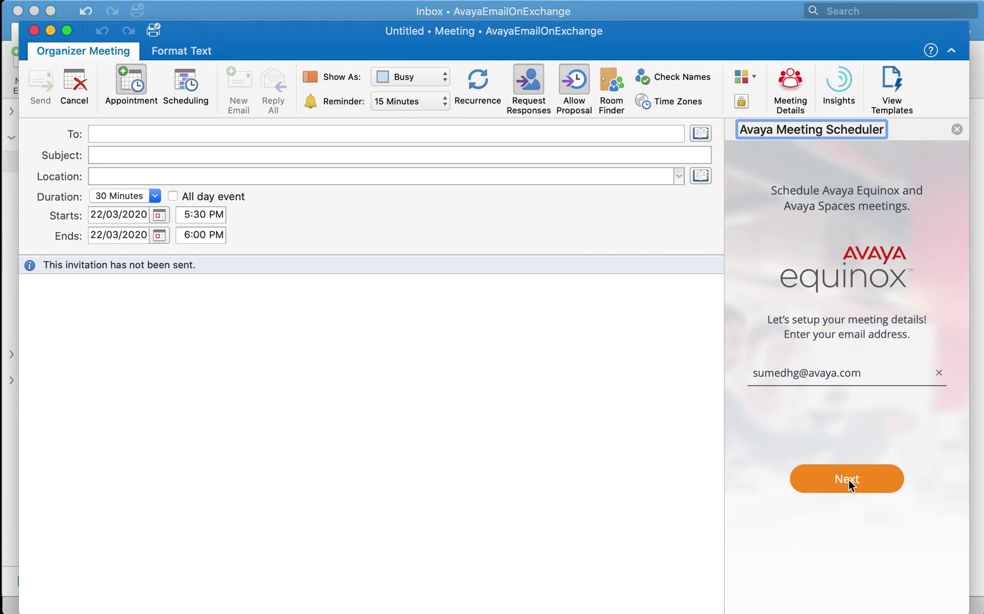
left_click(849, 480)
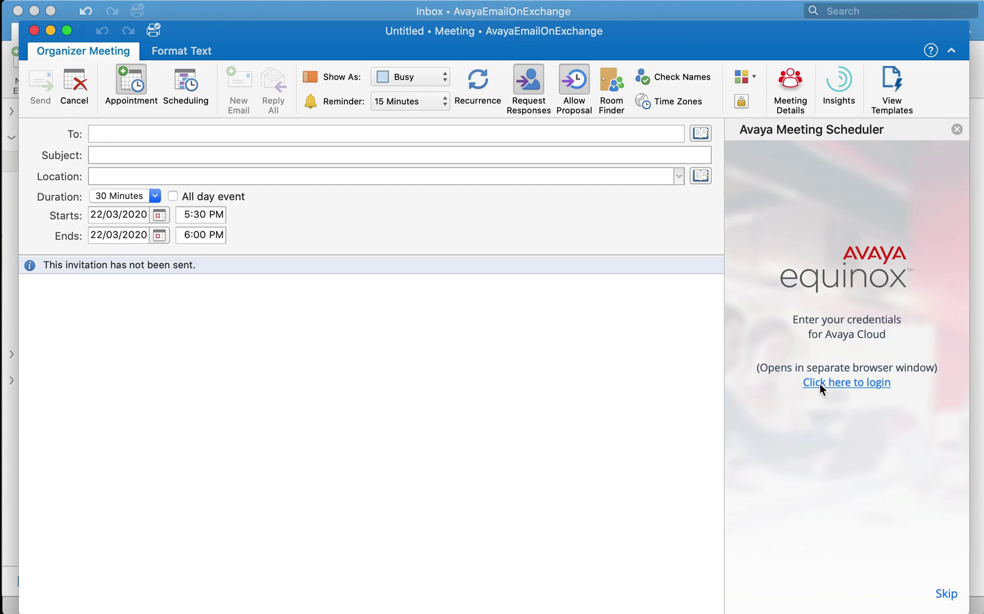
Sign in to Avaya Cloud using the Avaya account option with the account username and password.
left_click(849, 382)
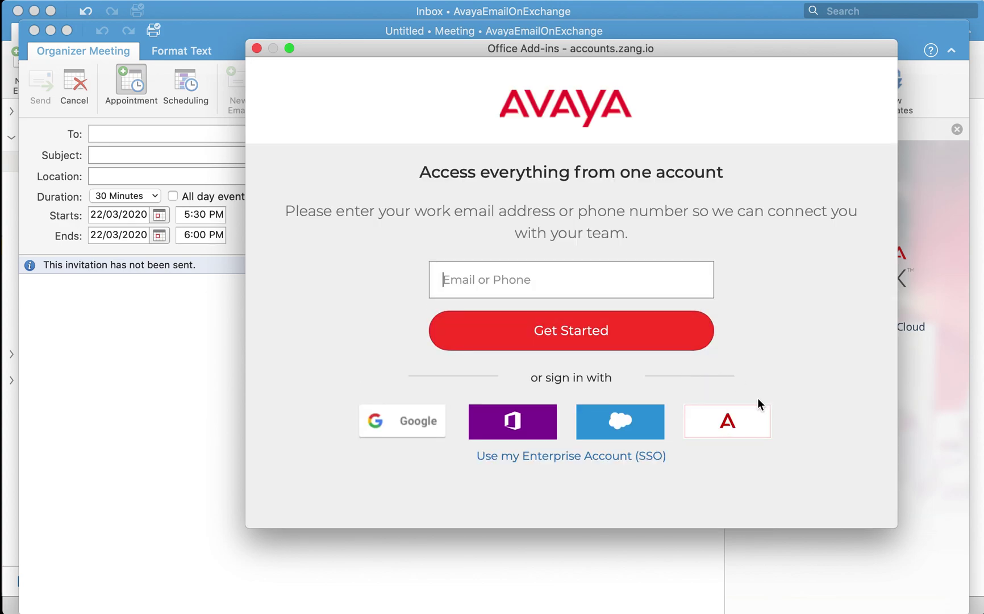
left_click(727, 433)
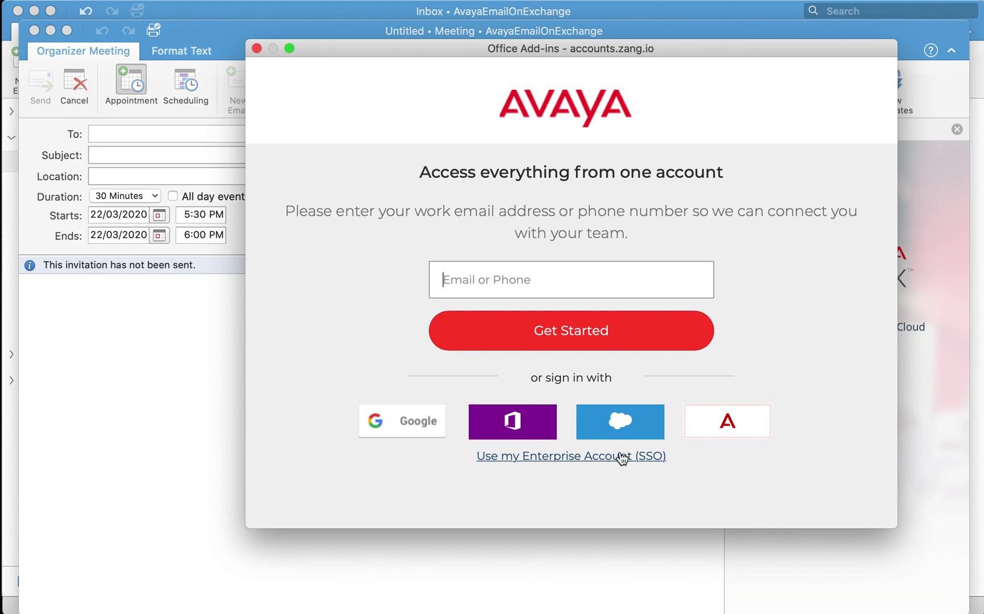
left_click(733, 421)
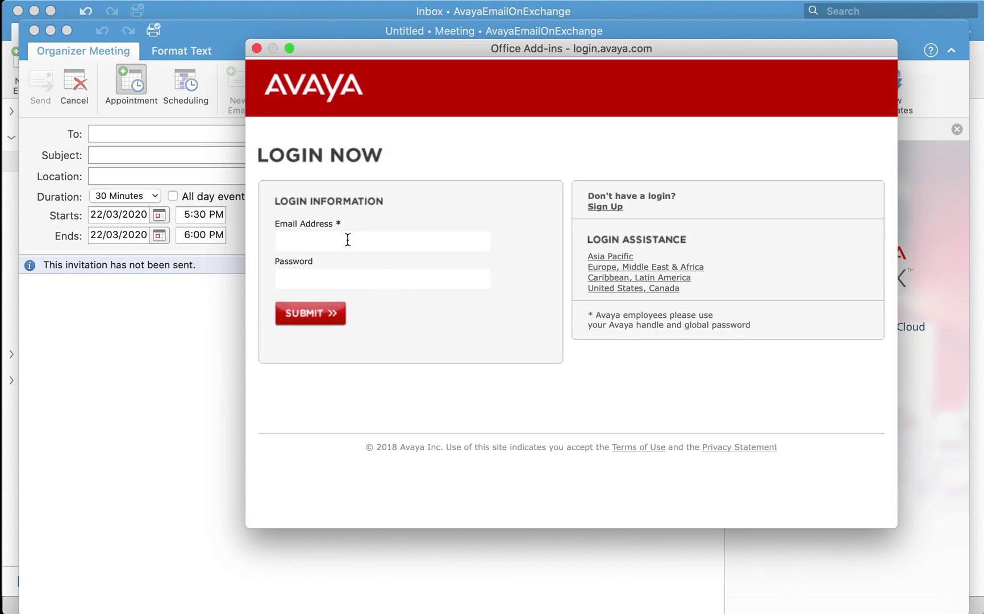
left_click(347, 241)
type("sumedhg")
key("Tab")
type("••••••••••••")
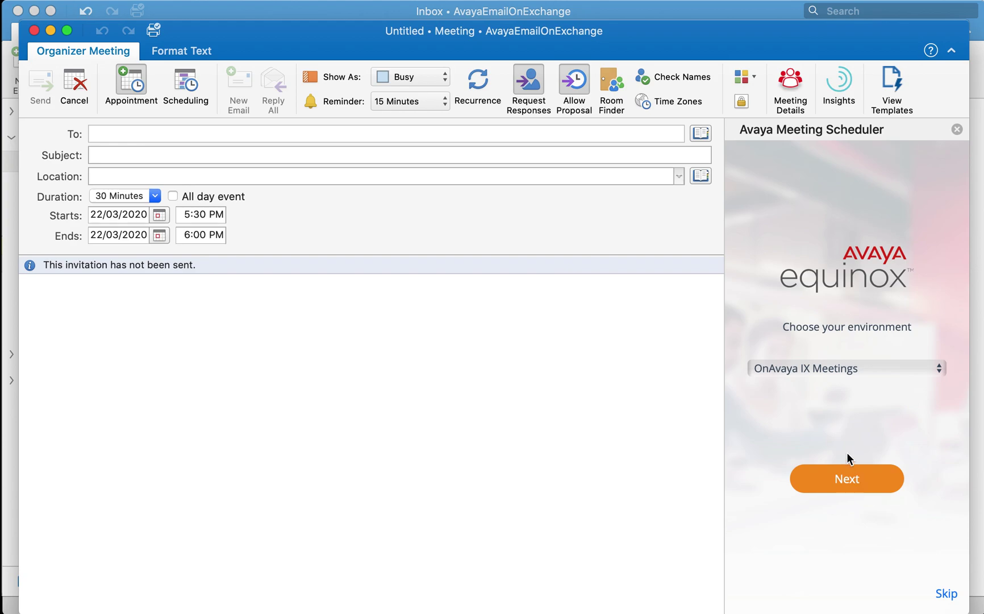
Keep the OnAvaya IX Meetings environment and log in with the Equinox Meetings password.
left_click(846, 482)
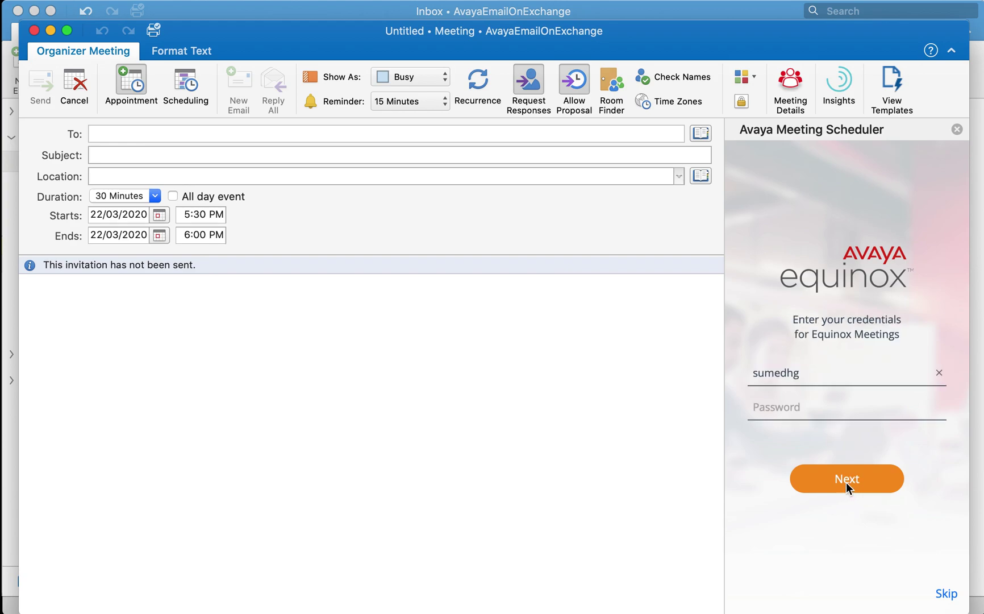
left_click(778, 408)
type("••••••••••••")
left_click(850, 481)
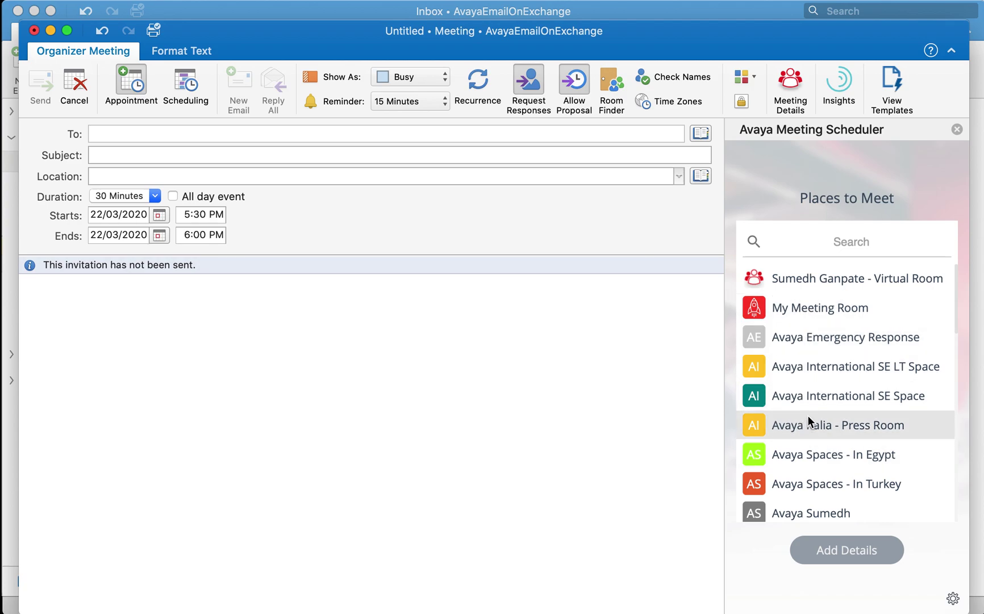
Insert My Meeting Room's Spaces link, join button and dial-in numbers into the invitation.
left_click(792, 306)
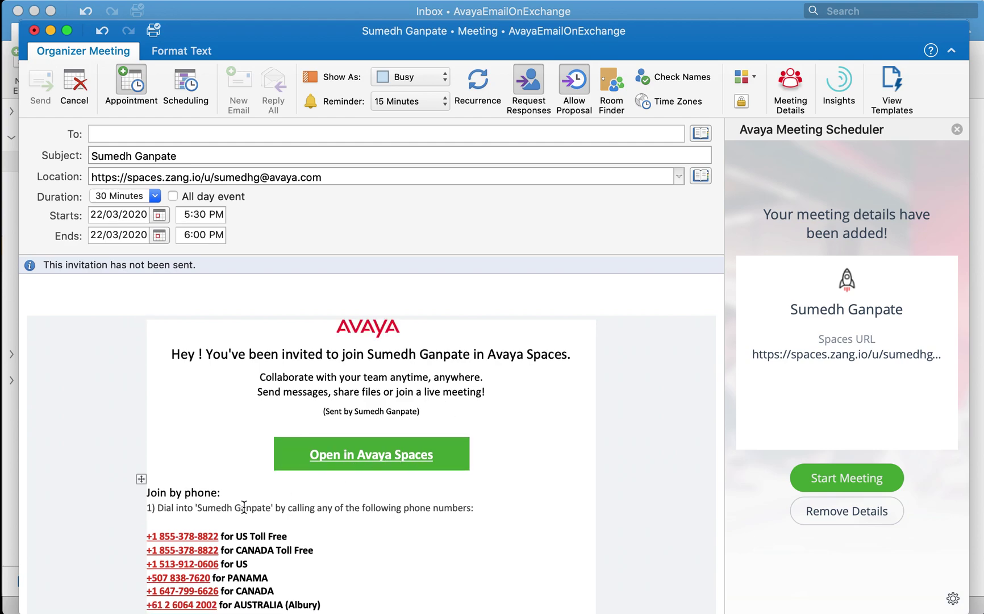
scroll(222, 557, "down", 5)
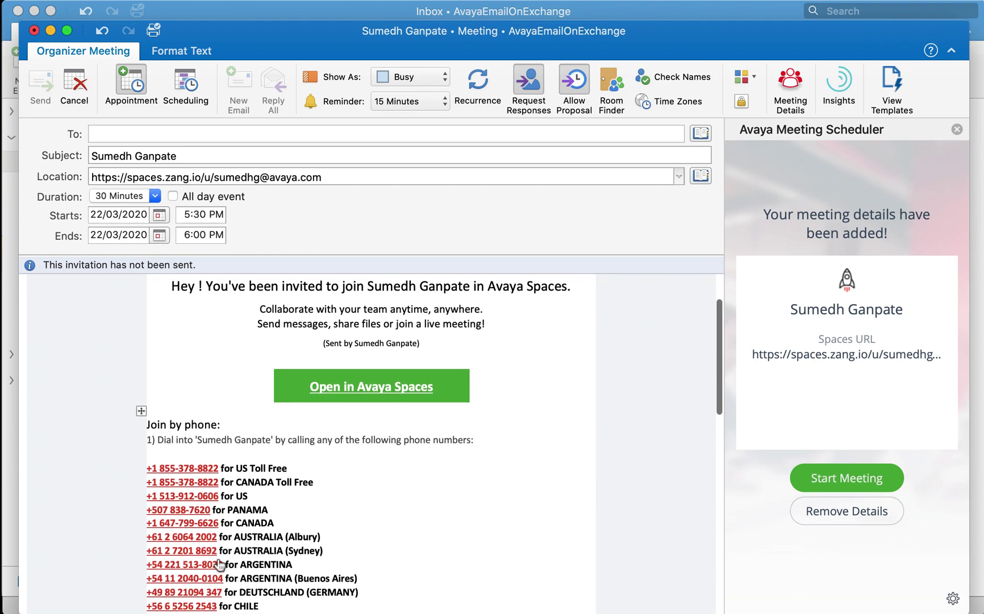
scroll(220, 563, "up", 5)
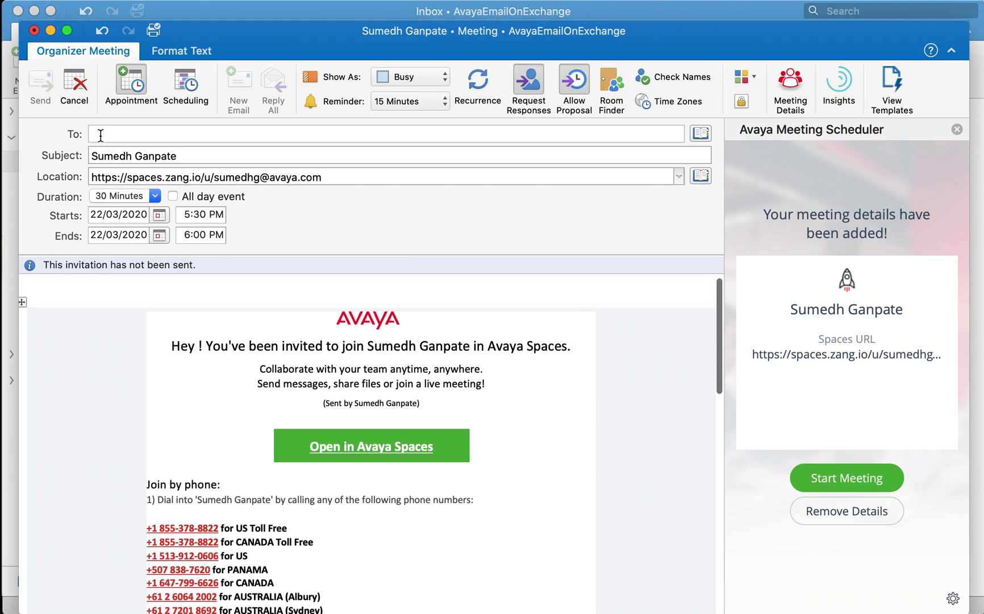
Add a recipient by typing 'abc' in To and picking the suggested address.
left_click(111, 135)
type("ab")
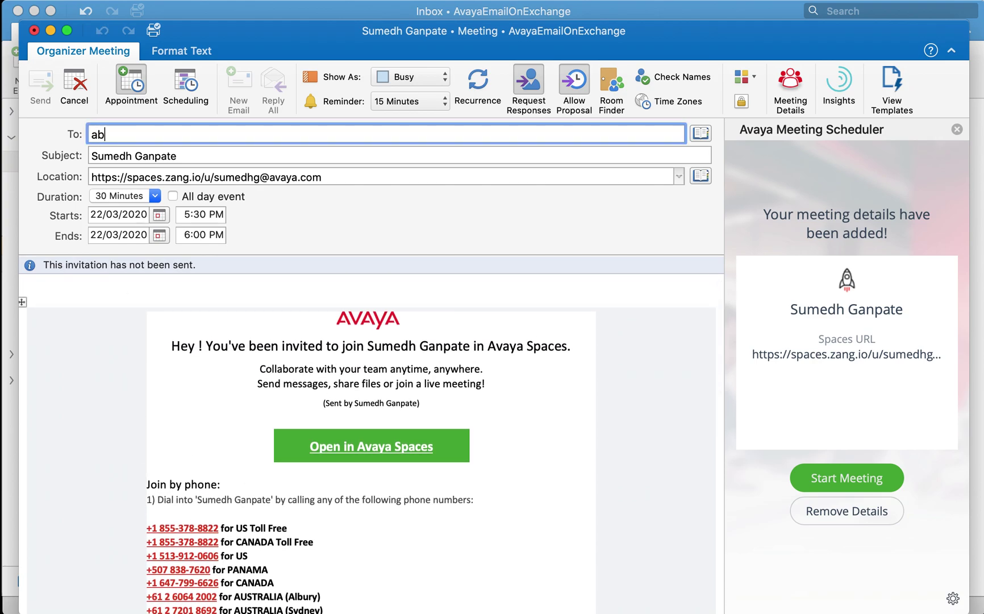
type("c")
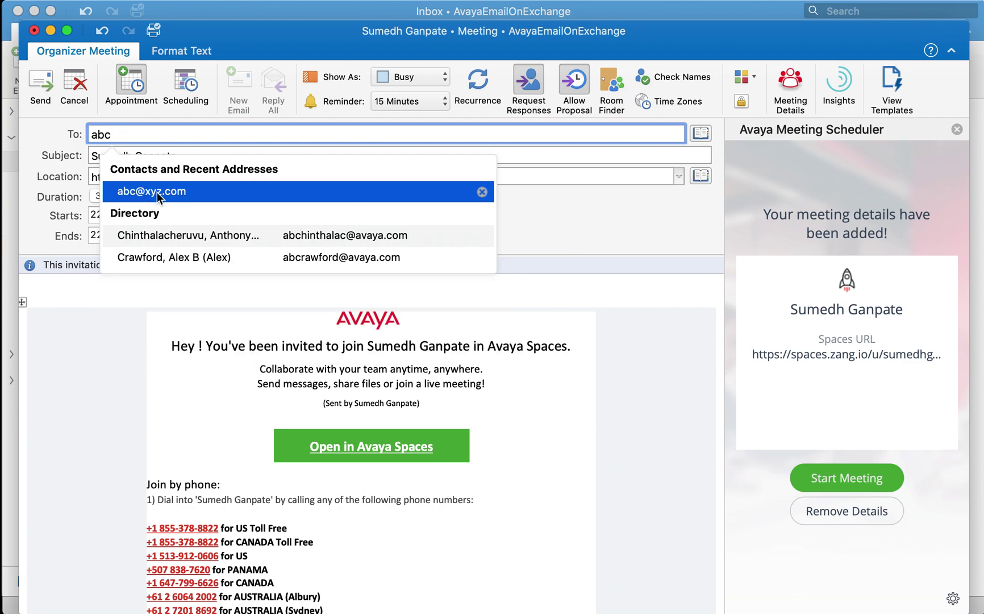
left_click(156, 192)
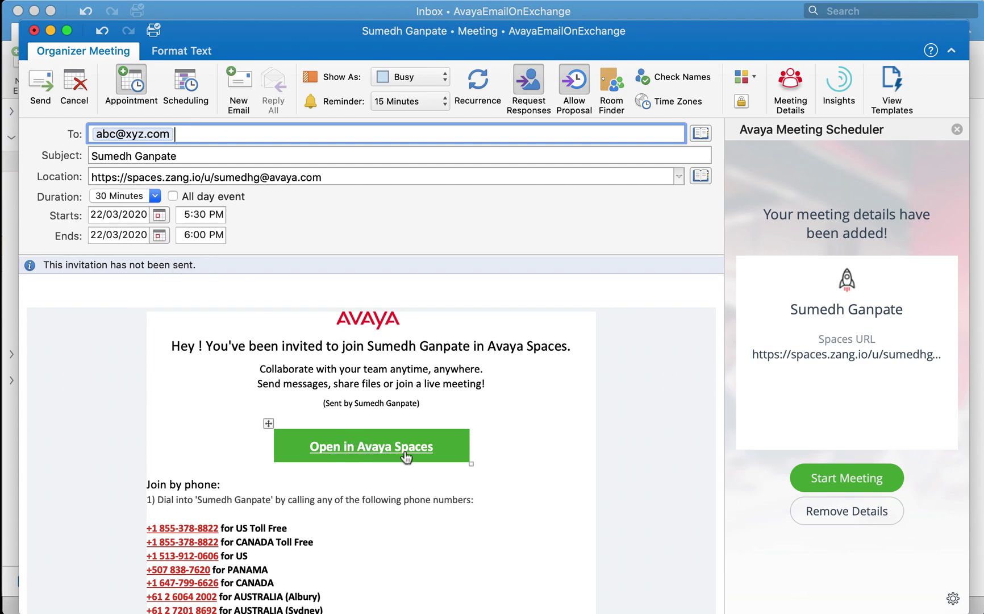
mouse_move(404, 457)
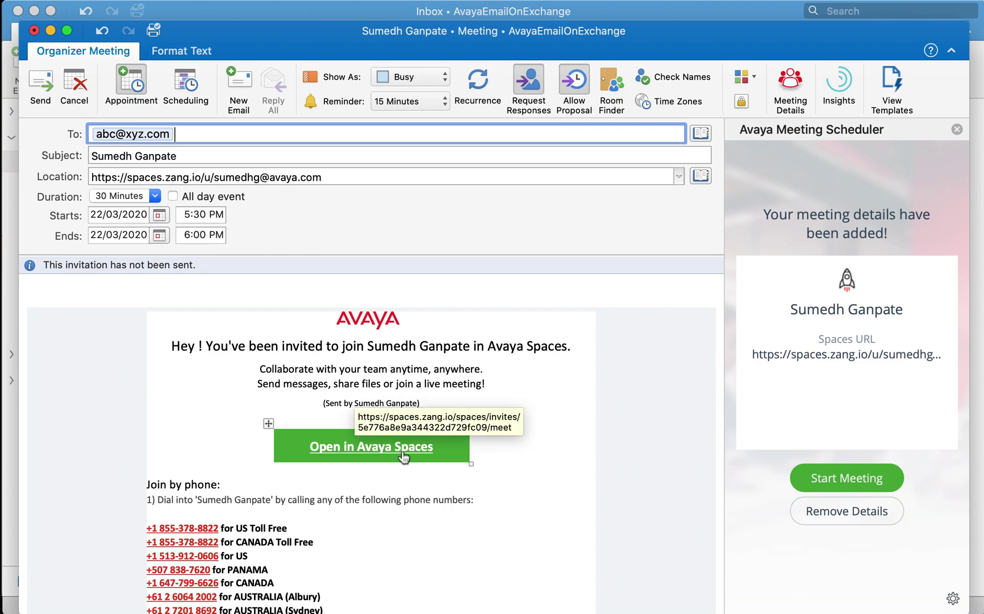